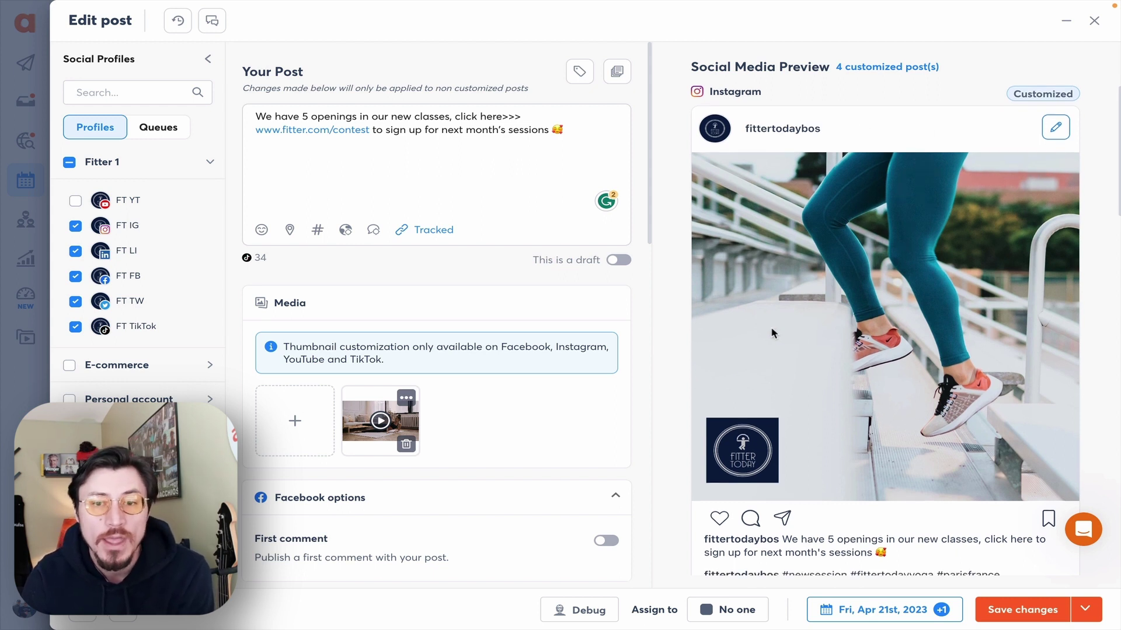
- Review the post and check its publishing date and time settings
scroll(881, 224, down, 2)
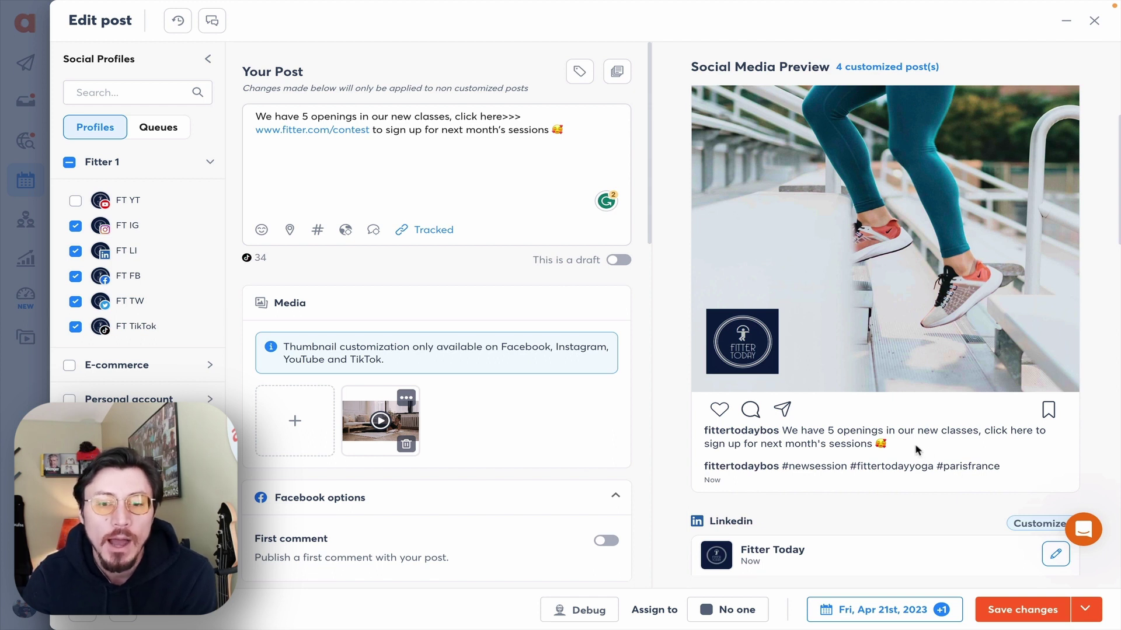
scroll(915, 450, down, 6)
scroll(899, 435, down, 1)
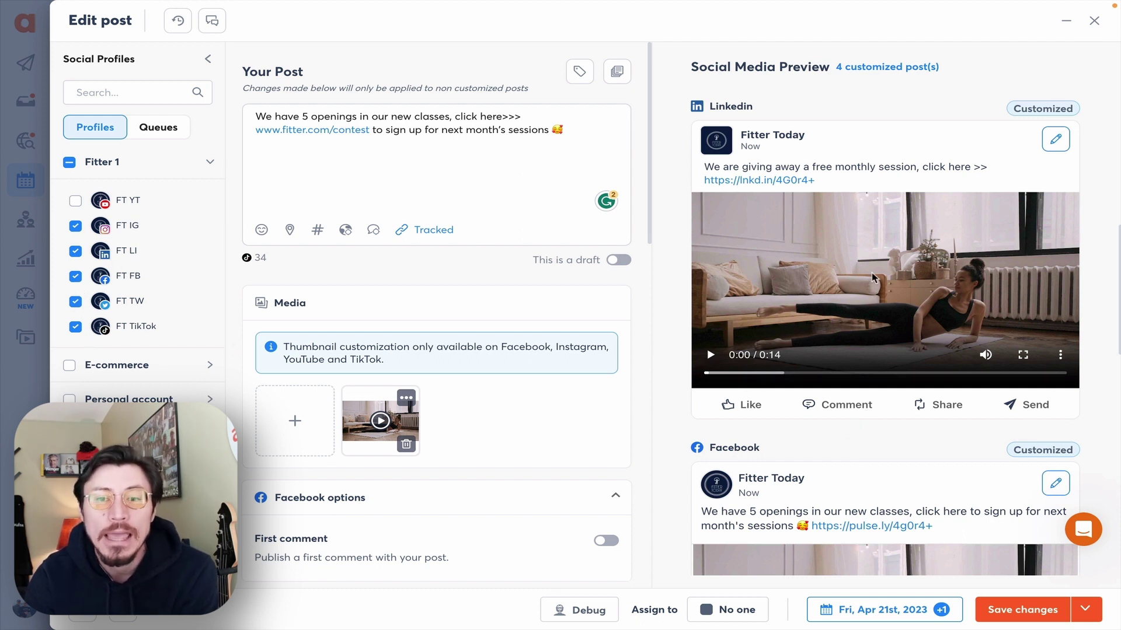
scroll(872, 277, up, 5)
scroll(872, 277, up, 3)
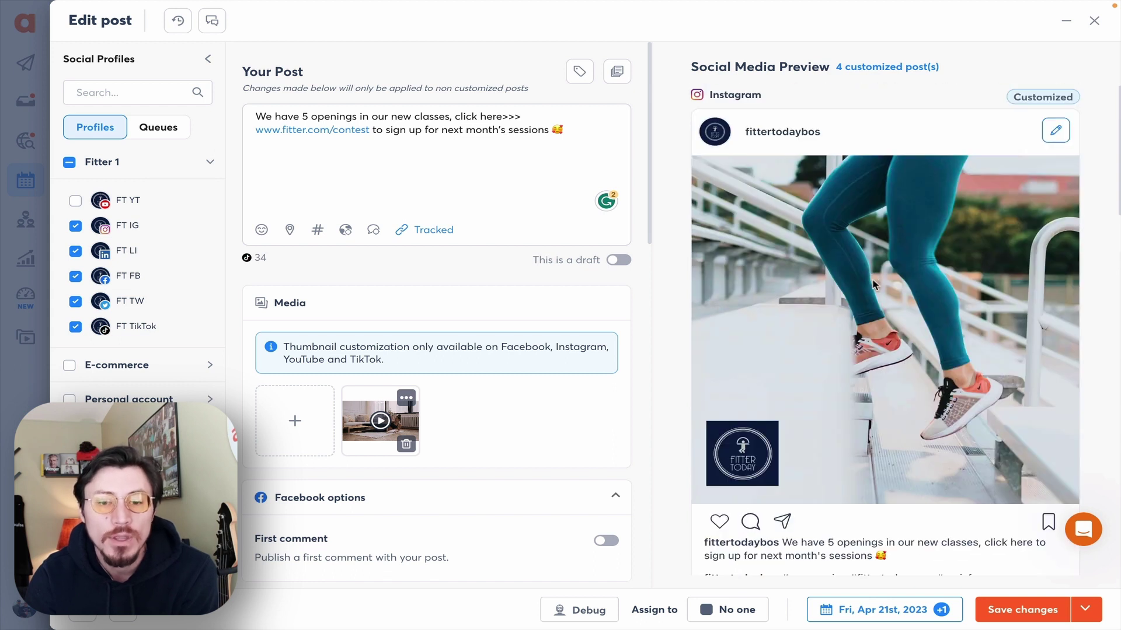
click(882, 614)
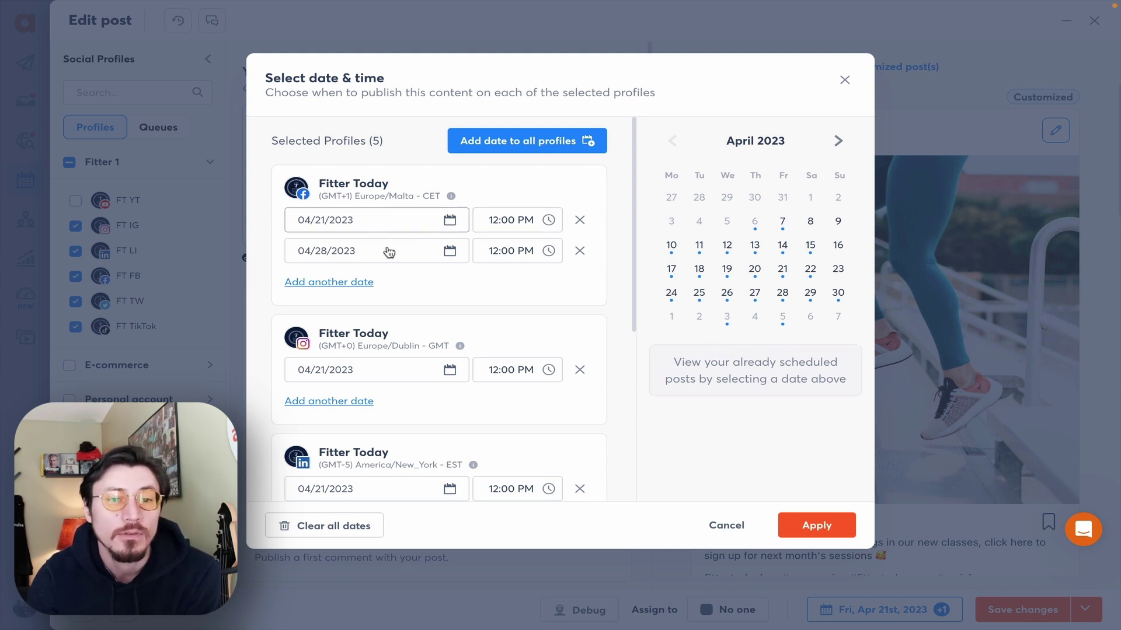
scroll(465, 398, down, 1)
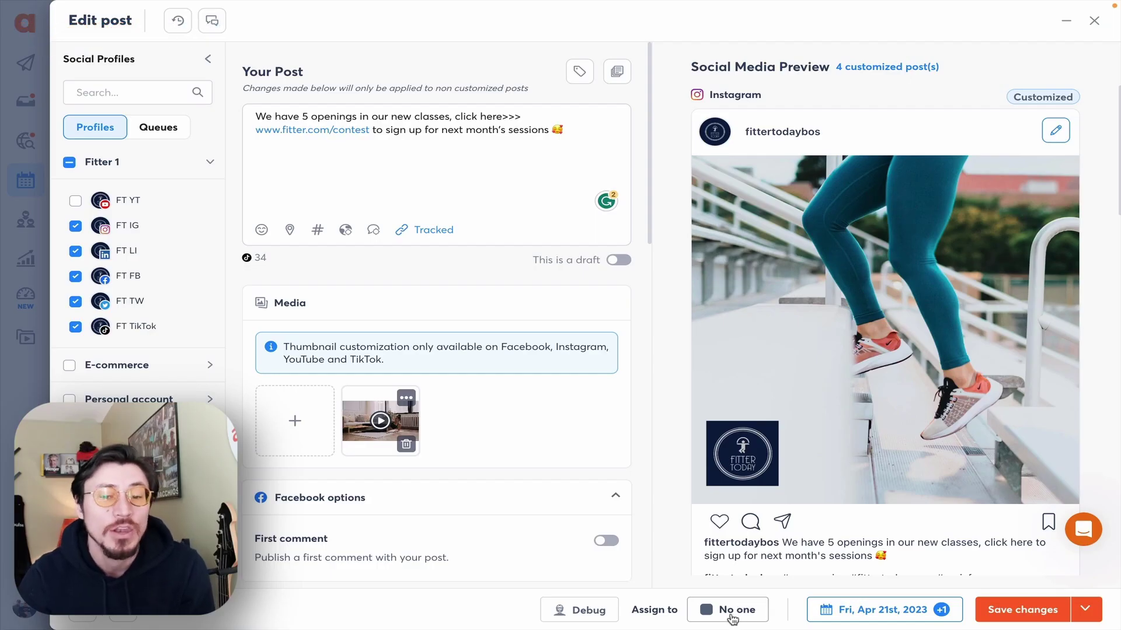
click(731, 616)
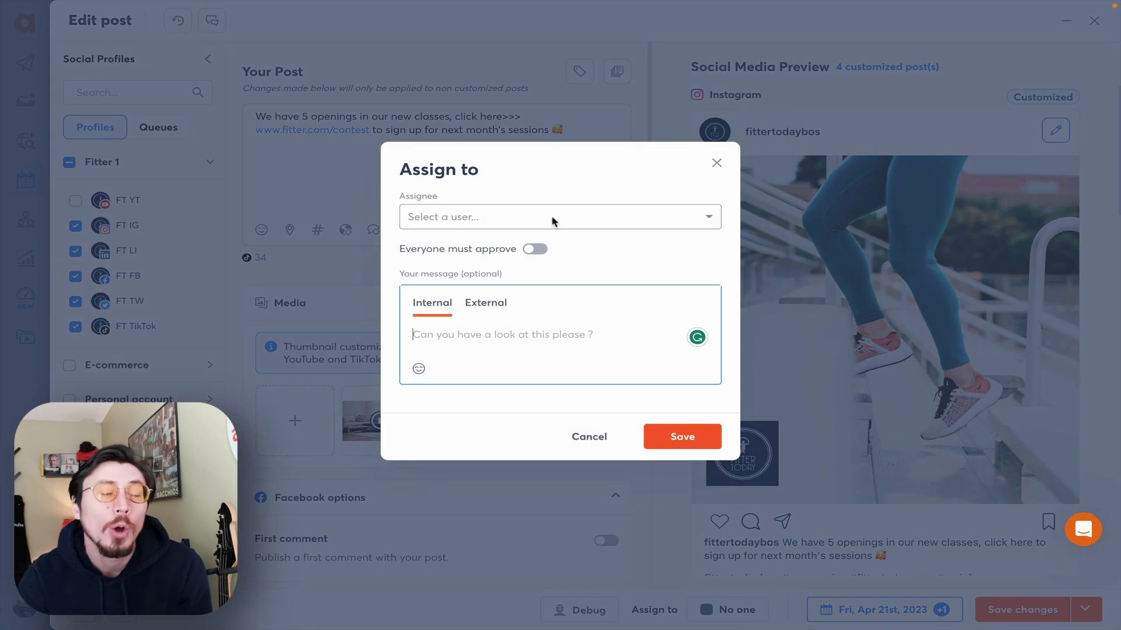
click(711, 218)
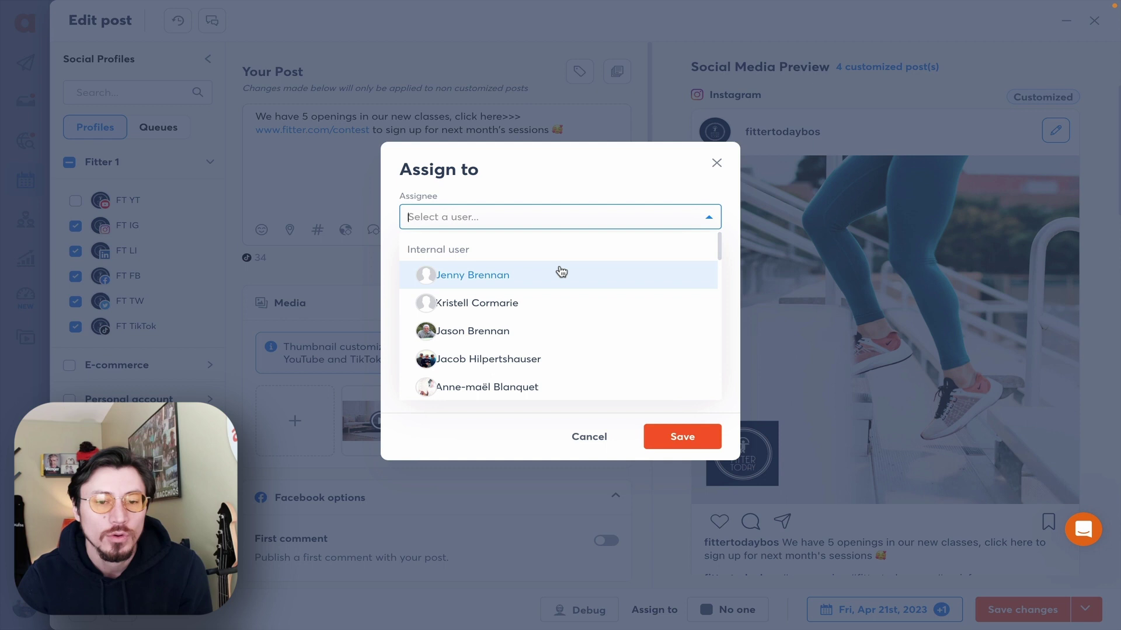
text(am)
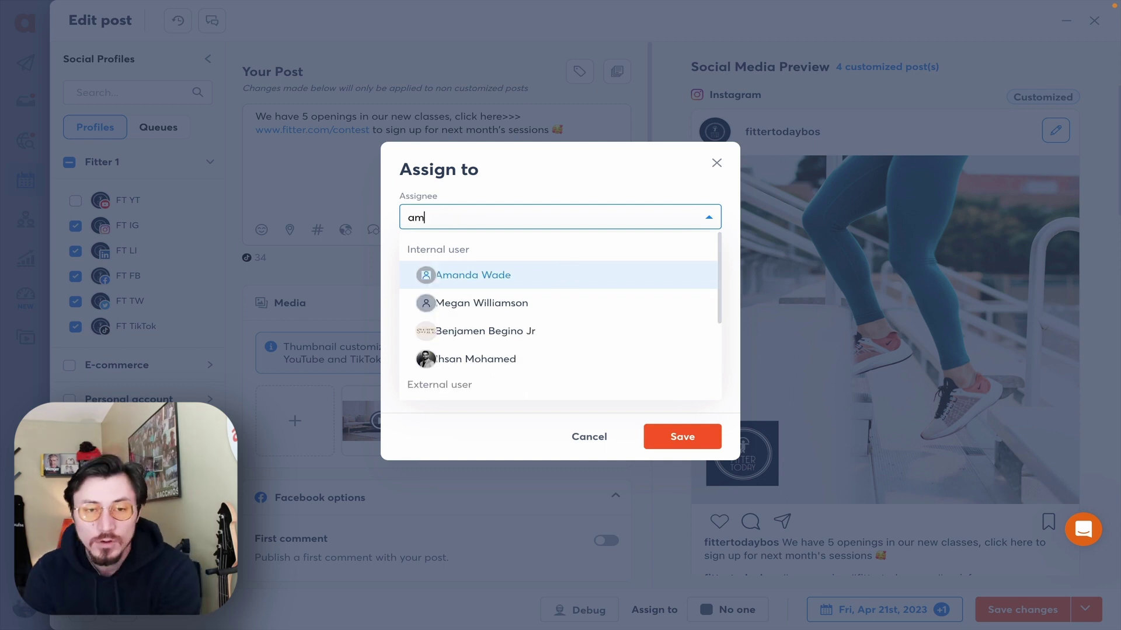
text(a)
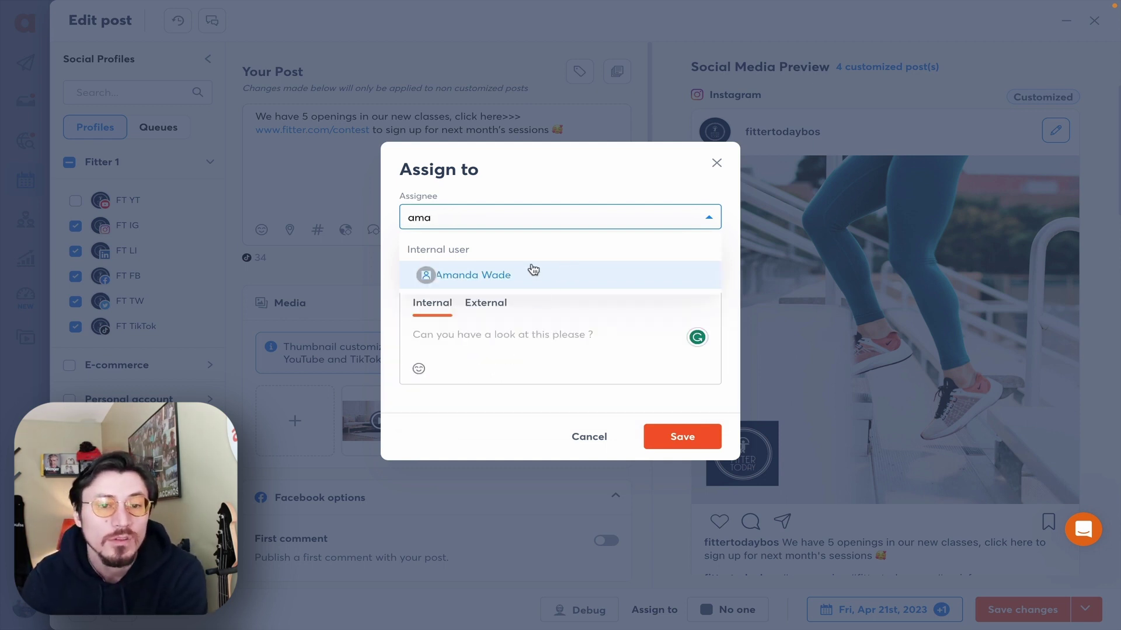
click(533, 269)
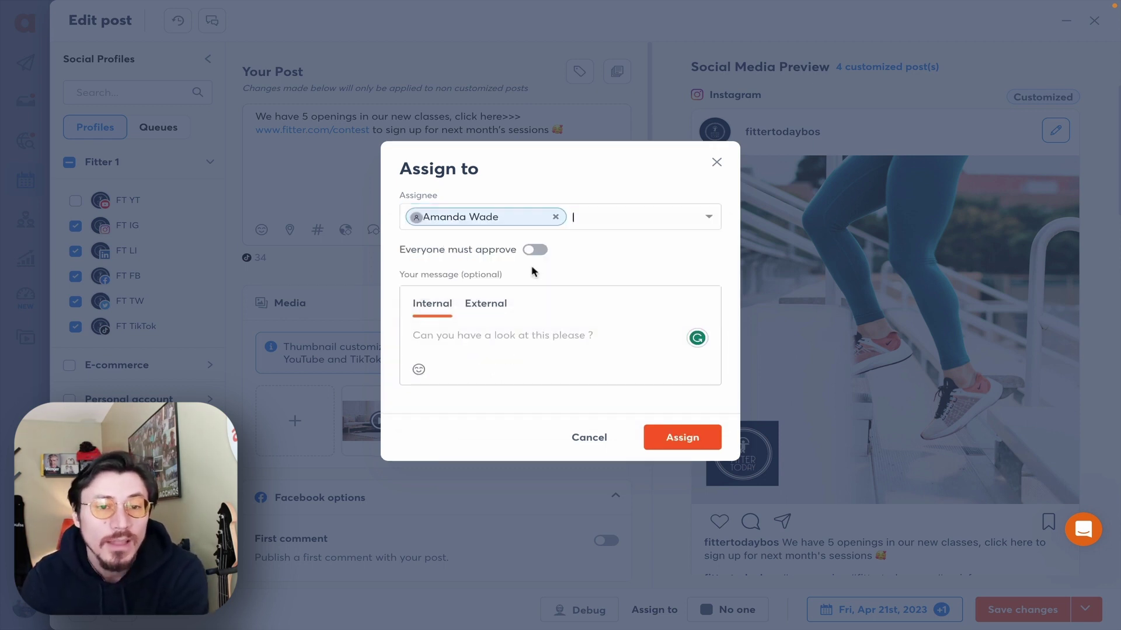
click(618, 226)
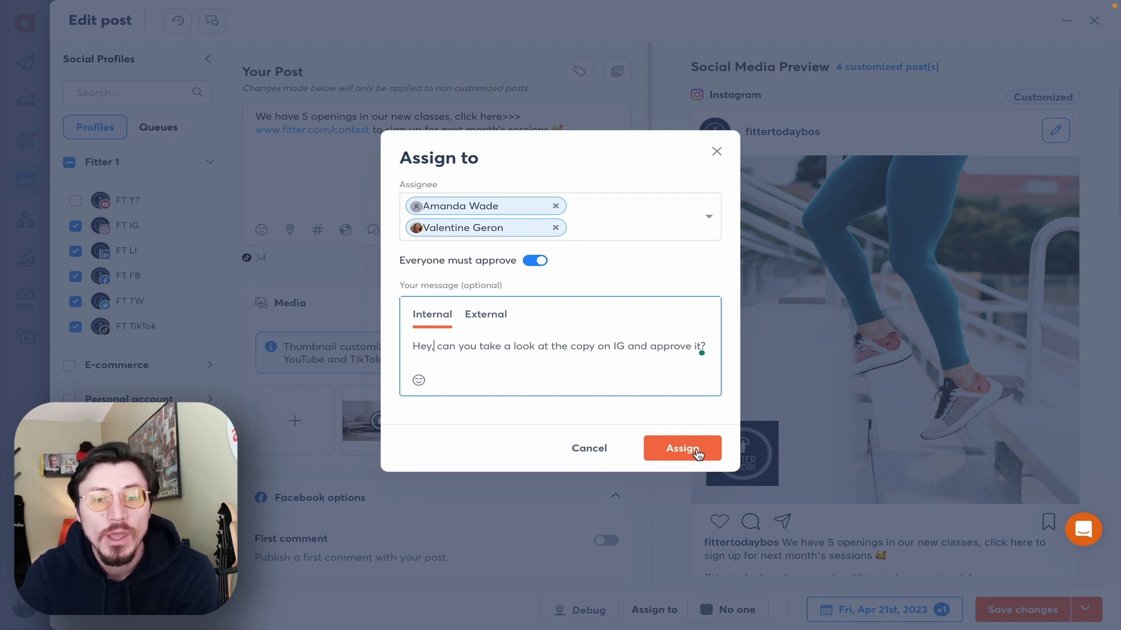
click(696, 452)
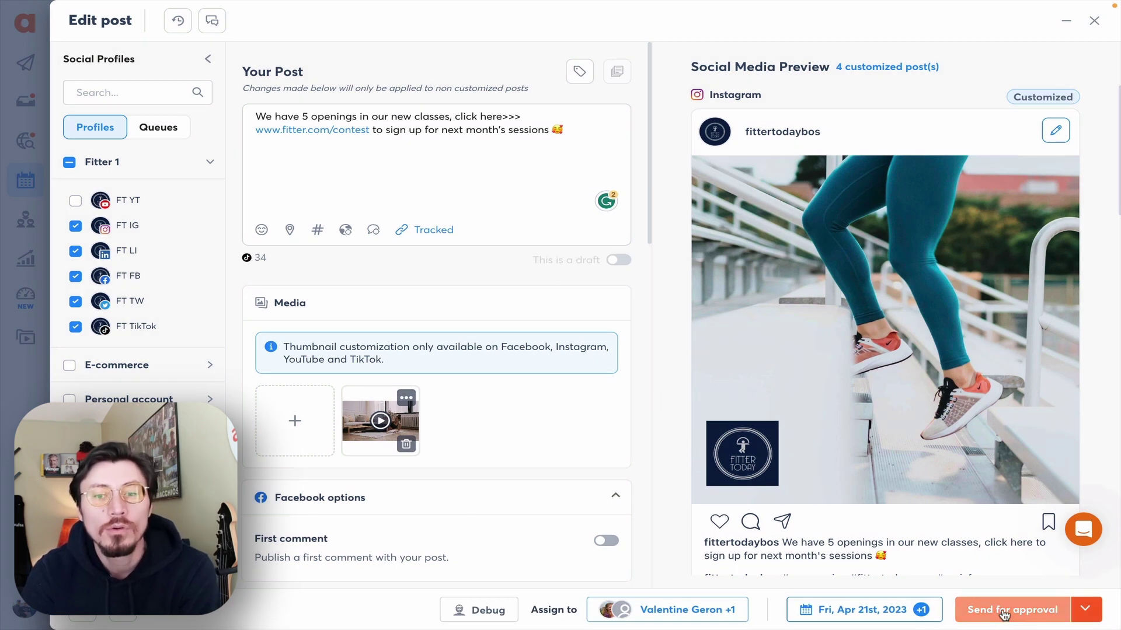
- Submit the assigned post for approval, returning to the April 2023 calendar
click(1003, 613)
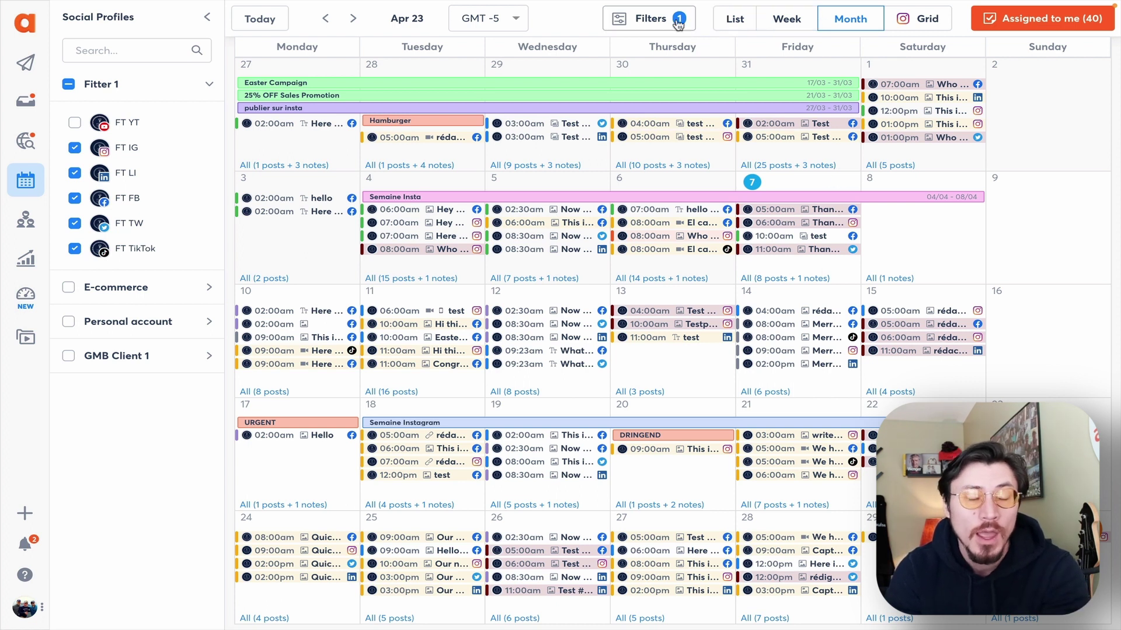
- Limit the calendar's status filter to 'Assigned to me' only
click(673, 22)
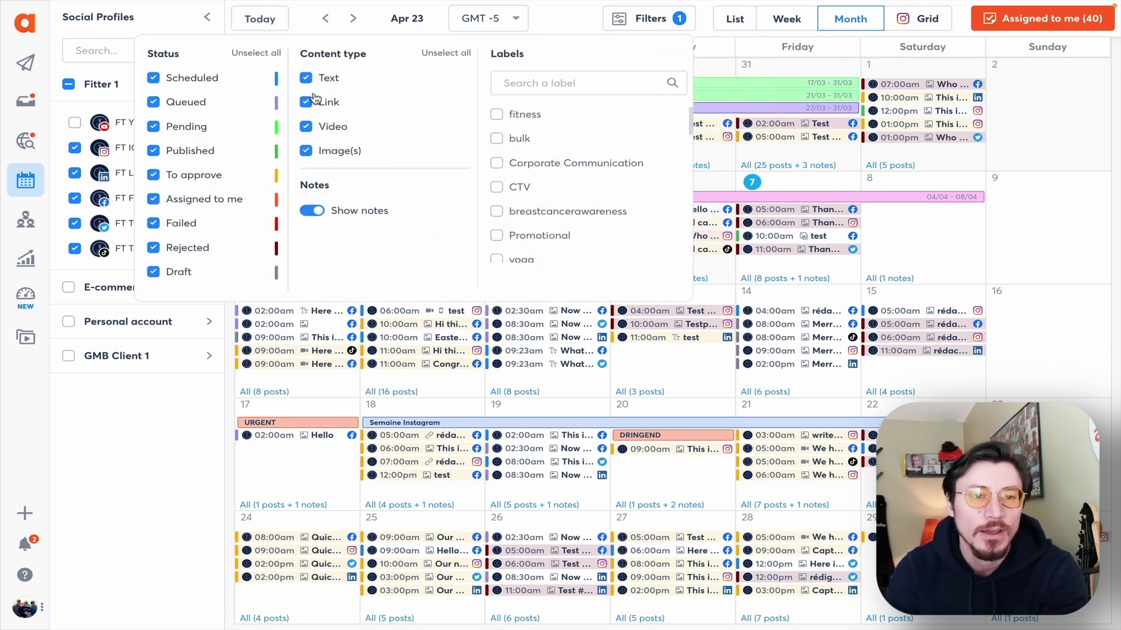
click(270, 54)
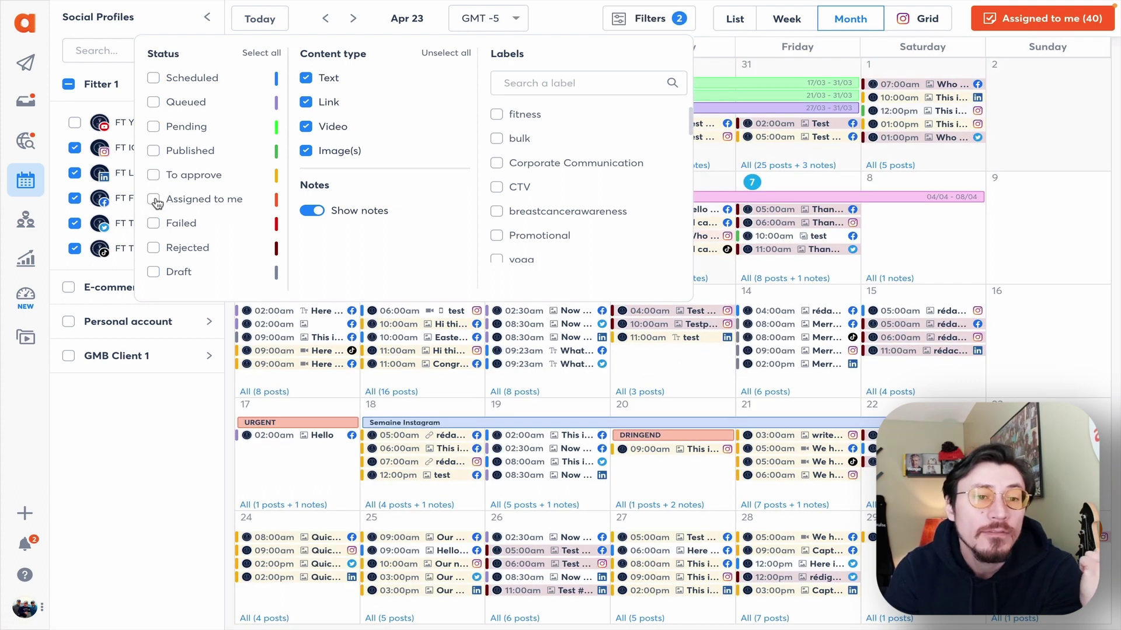
click(154, 200)
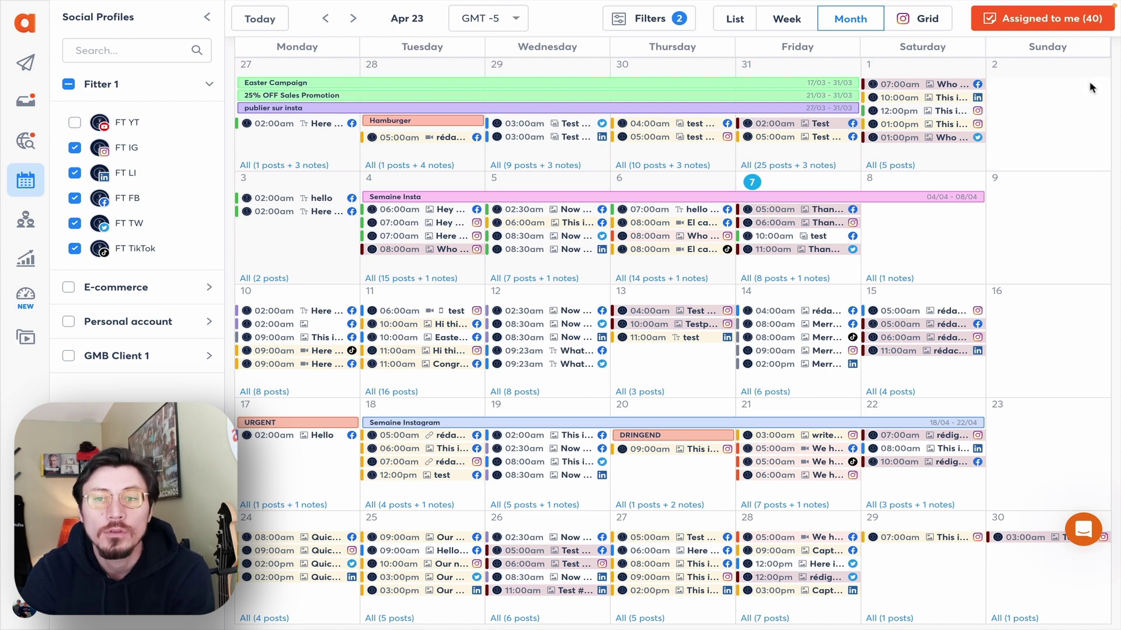
- Return from list to month view, filtered to only 'Assigned to me' posts
click(1078, 12)
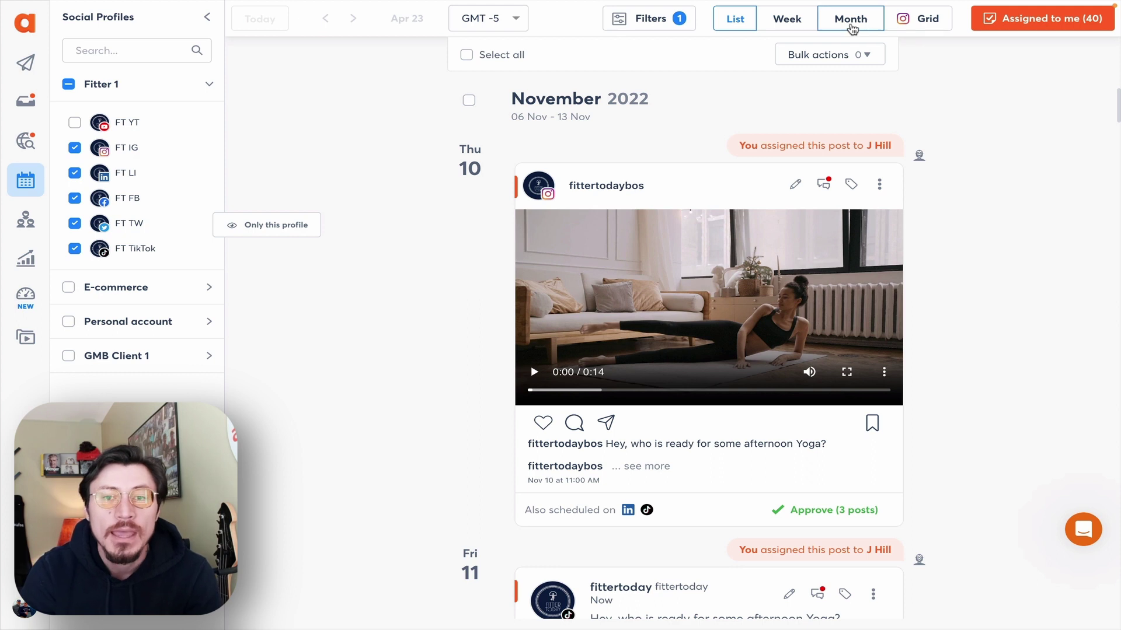
click(851, 23)
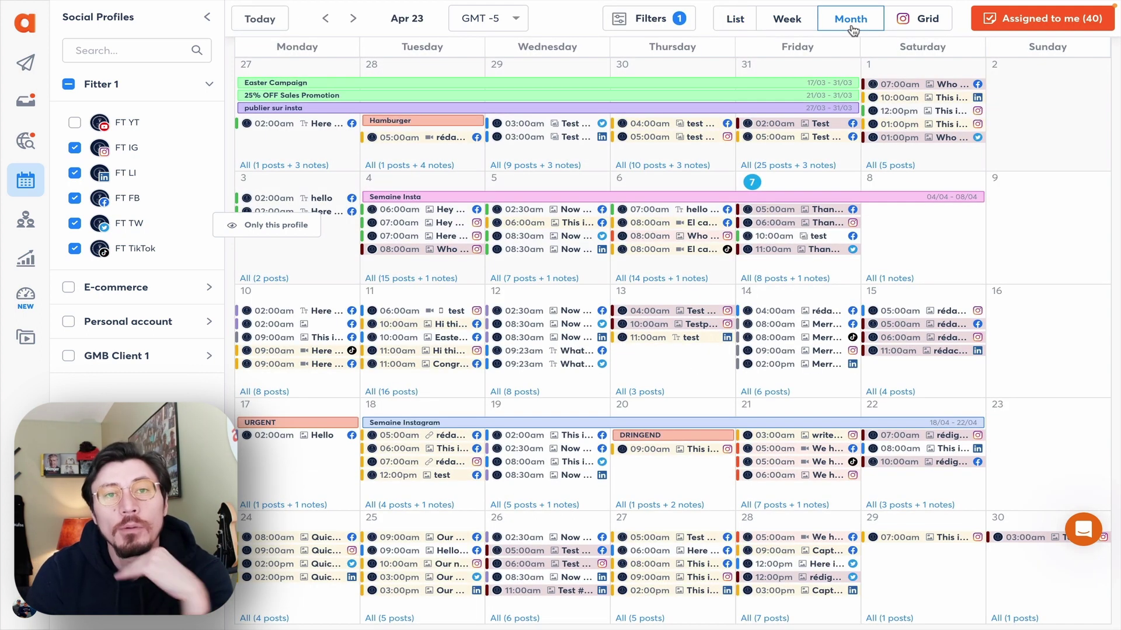
click(640, 23)
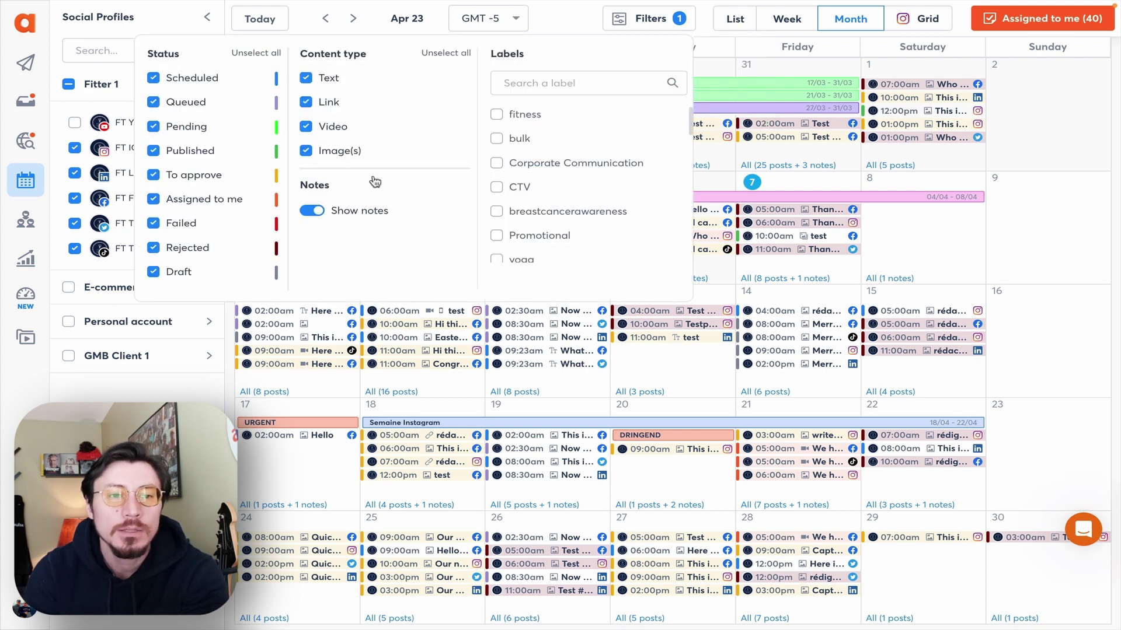
click(251, 54)
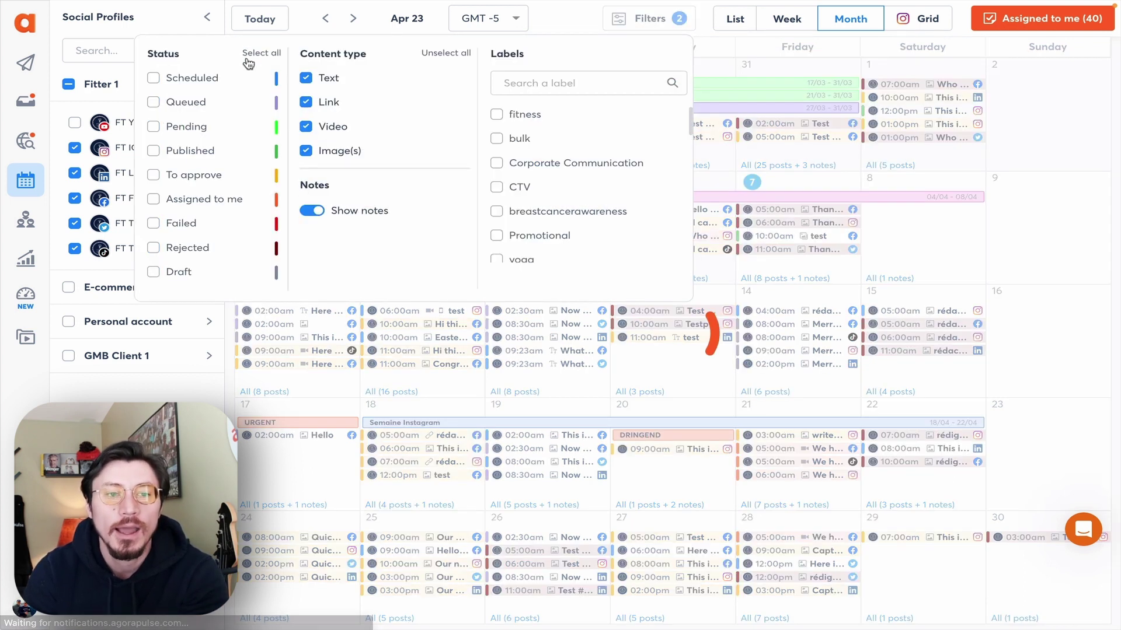
click(192, 201)
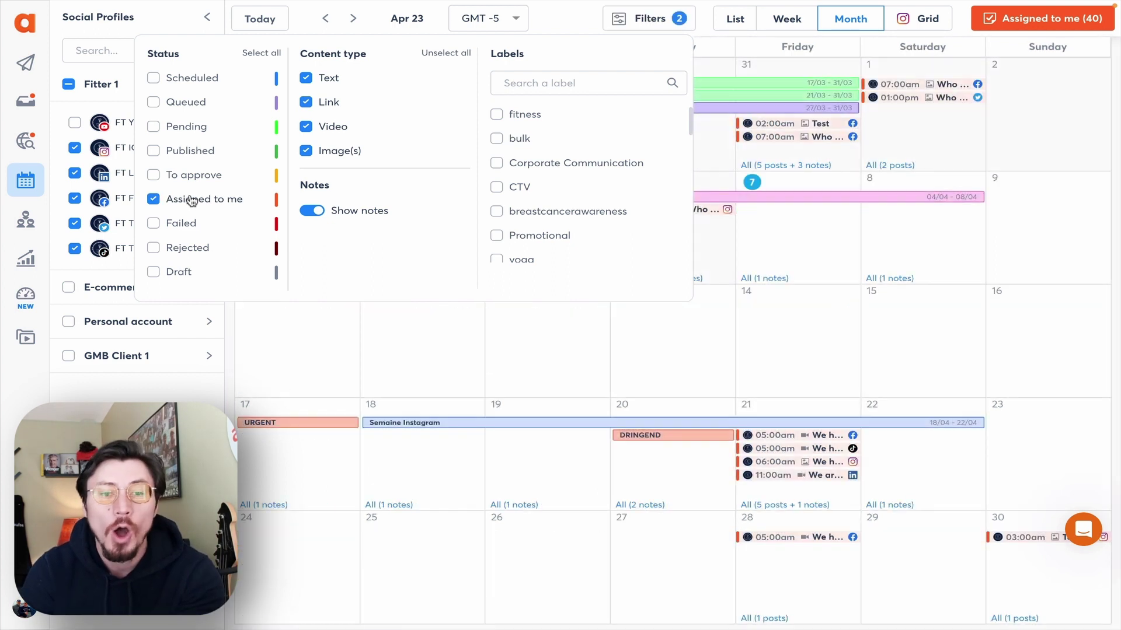
click(388, 366)
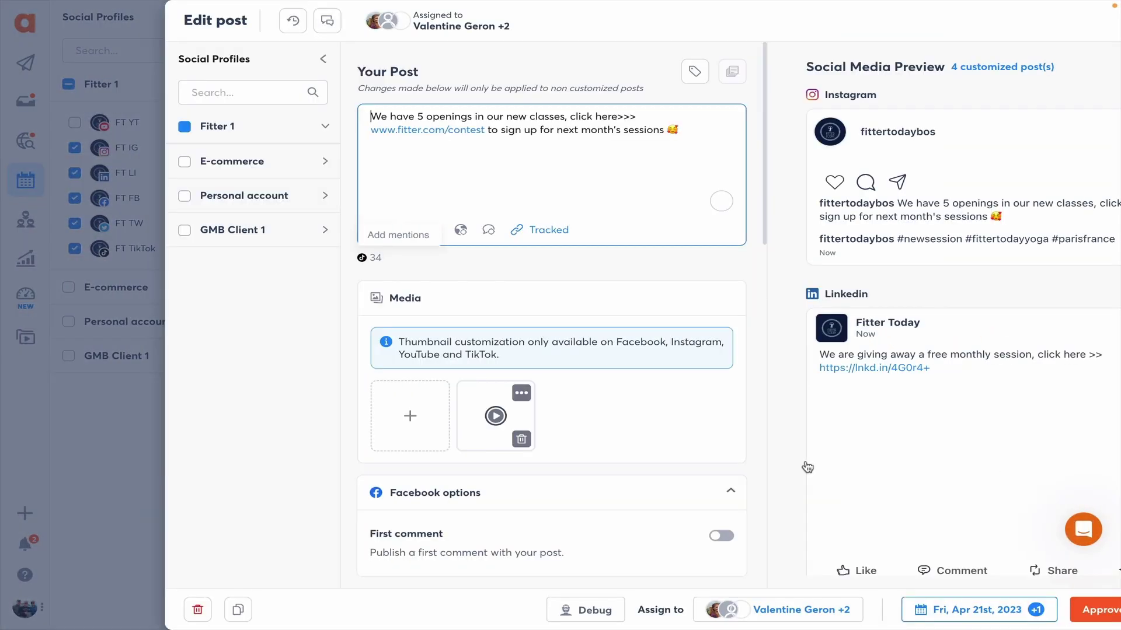
- Scroll through the assigned April 21 post's Instagram and LinkedIn previews
scroll(806, 376, down, 3)
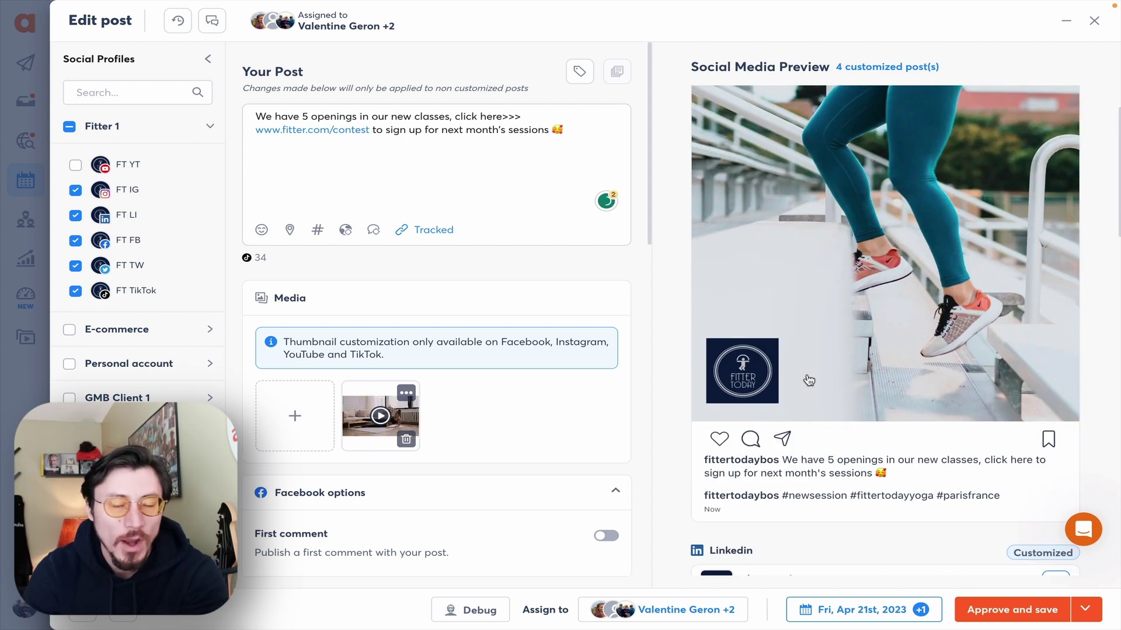
scroll(808, 374, down, 3)
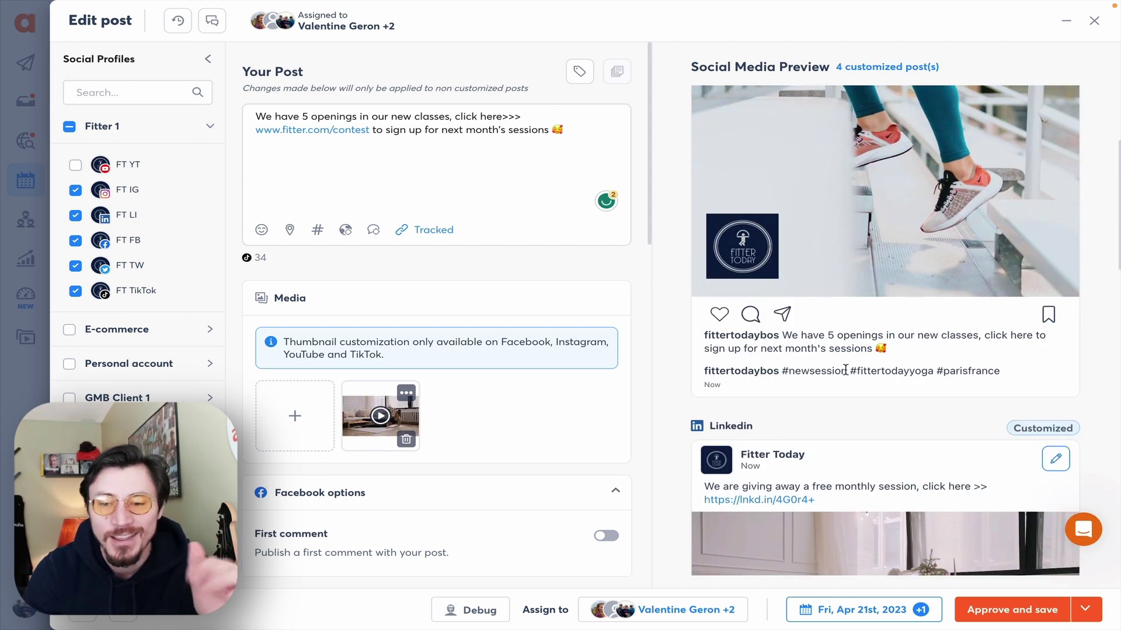